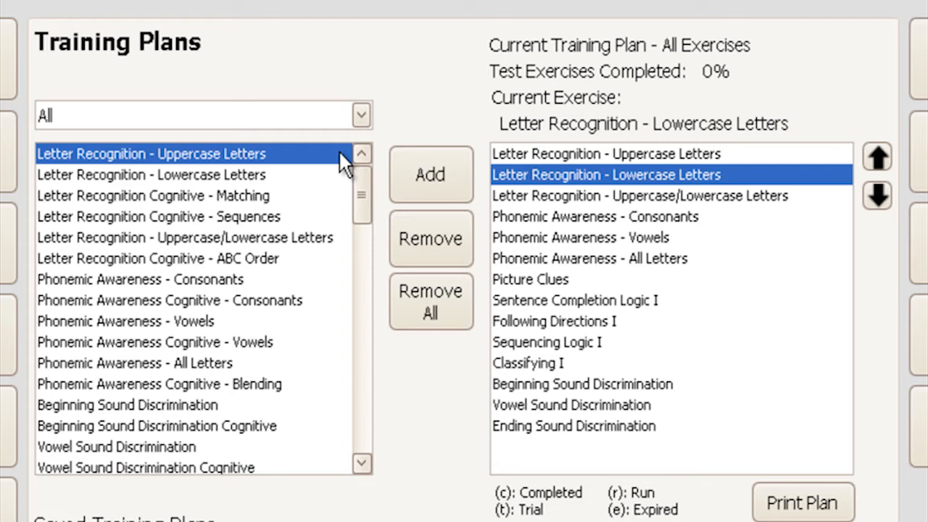
Step: Browse the exercise filter for Reading Mastery Step 1 and All Cognitive, returning to All
click(361, 115)
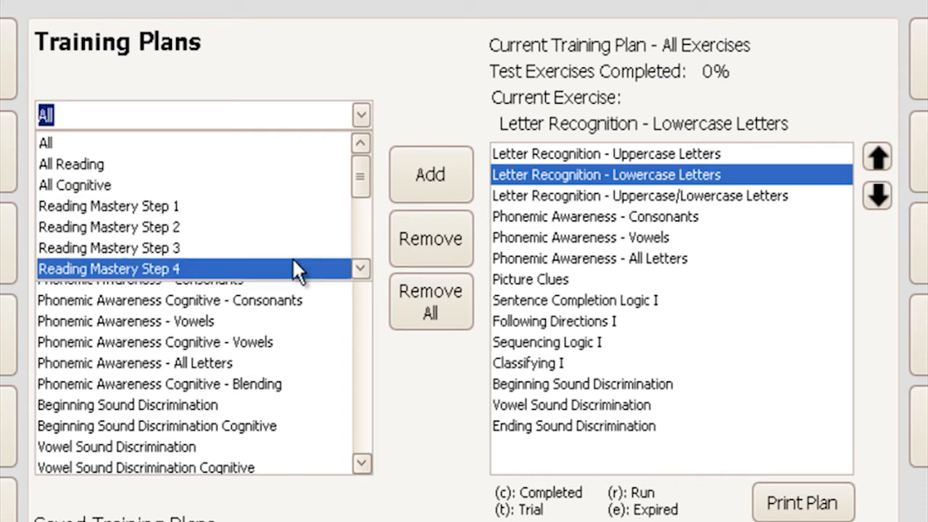
click(245, 207)
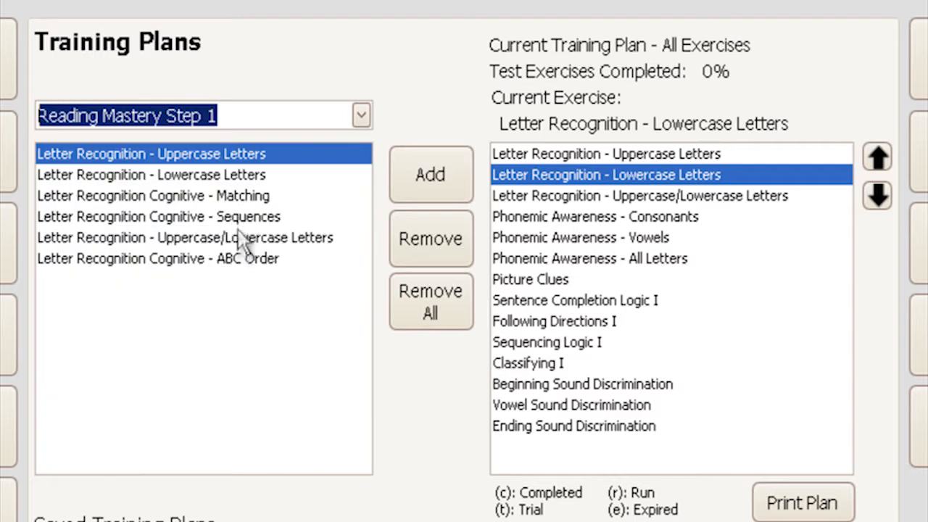
click(362, 122)
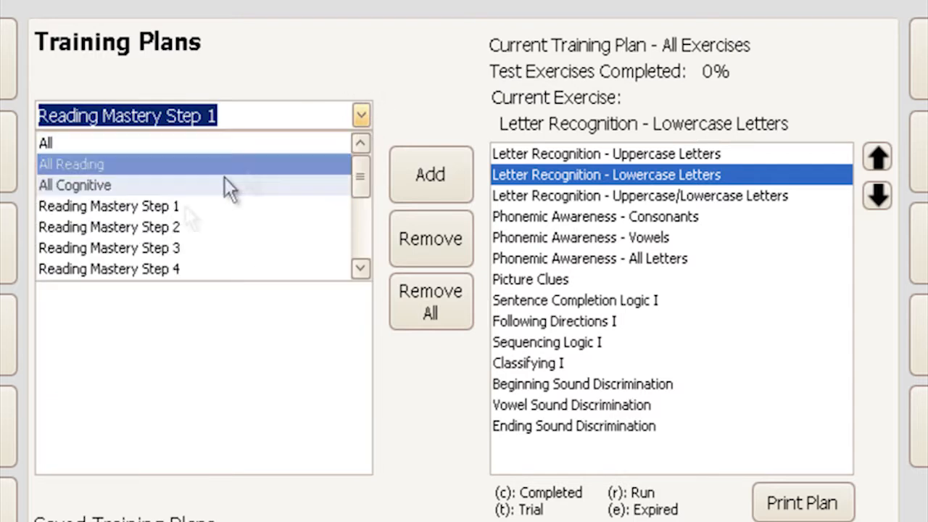
click(163, 185)
click(357, 114)
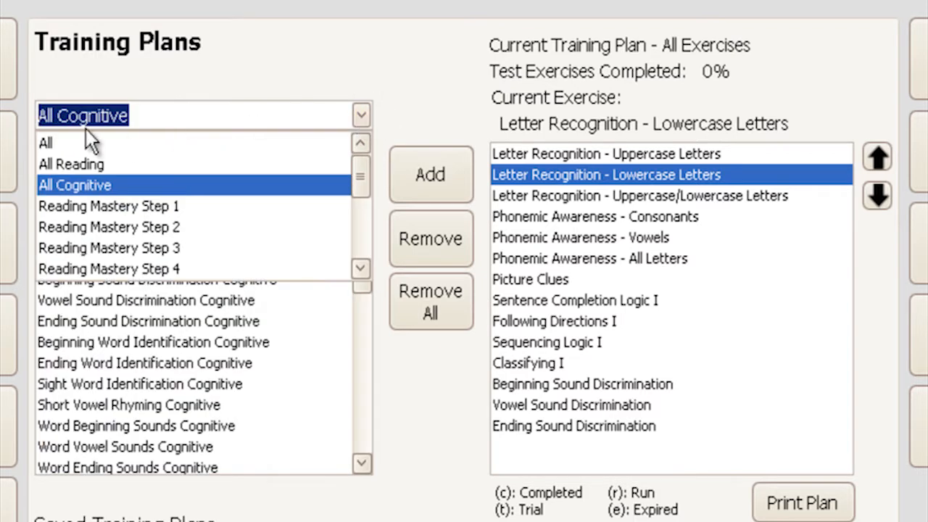
click(70, 141)
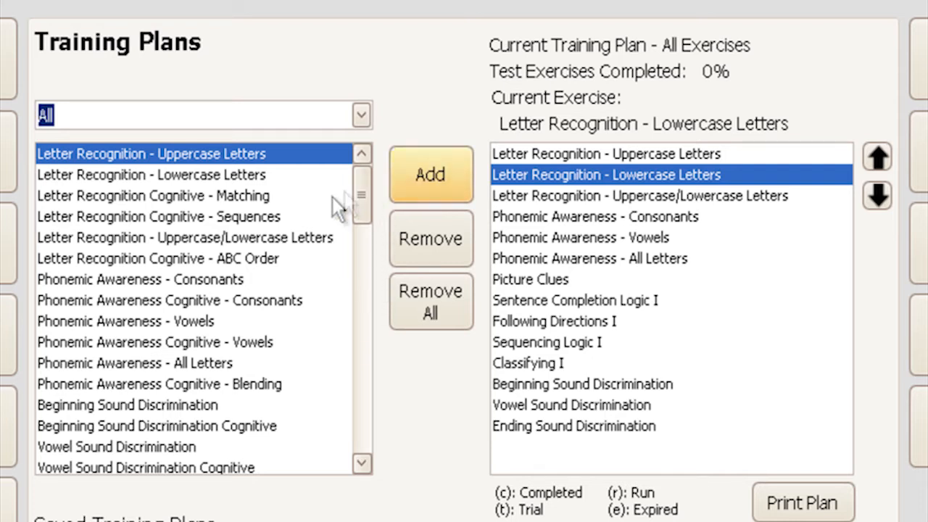
Step: Add Letter Recognition Cognitive - Matching to the plan and move it between Classifying I and Beginning Sound Discrimination
click(244, 201)
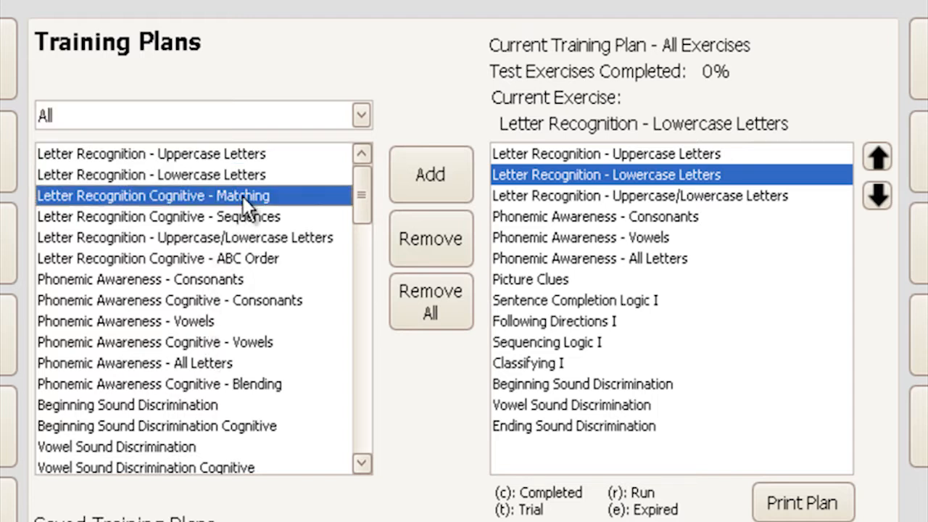
click(438, 179)
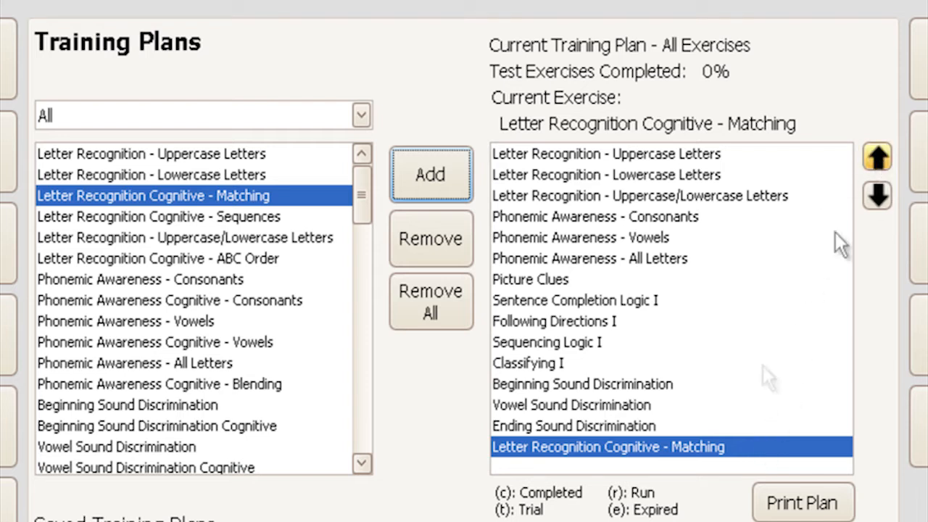
click(878, 157)
click(878, 157)
click(878, 157)
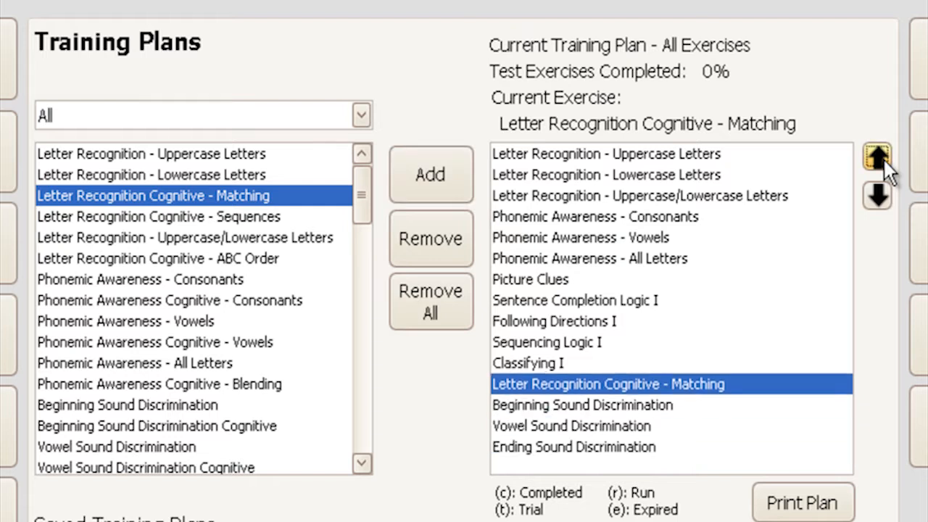
click(877, 157)
click(878, 157)
click(884, 160)
click(876, 200)
click(877, 200)
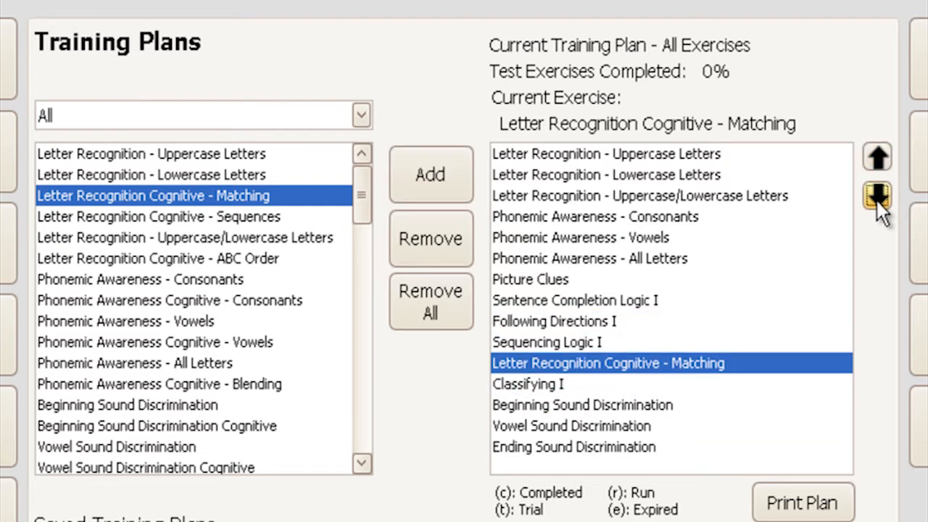
click(876, 200)
click(877, 156)
click(876, 196)
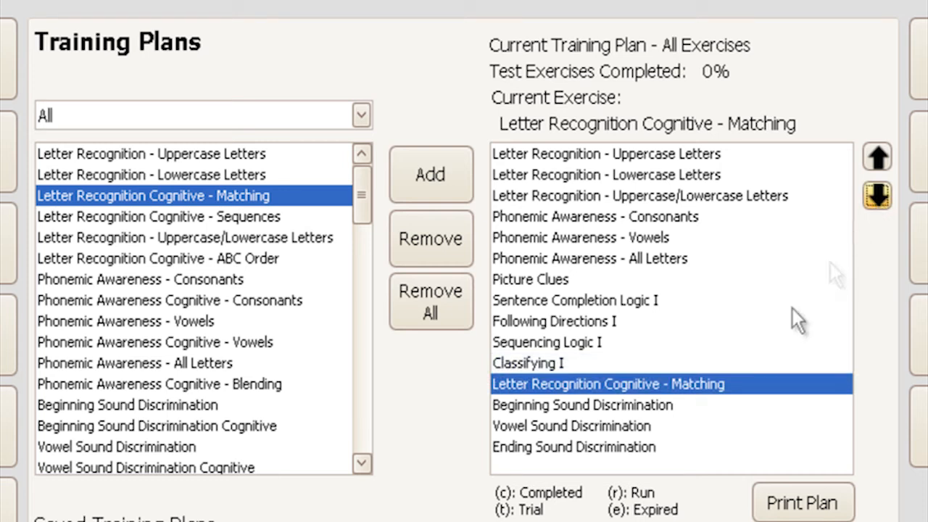
Step: Remove Letter Recognition Cognitive - Matching from the current training plan
click(693, 385)
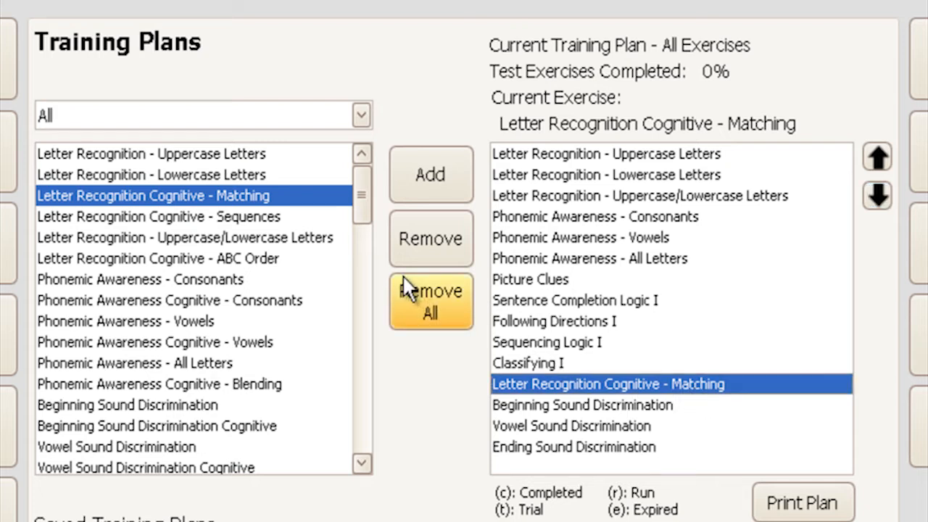
click(429, 245)
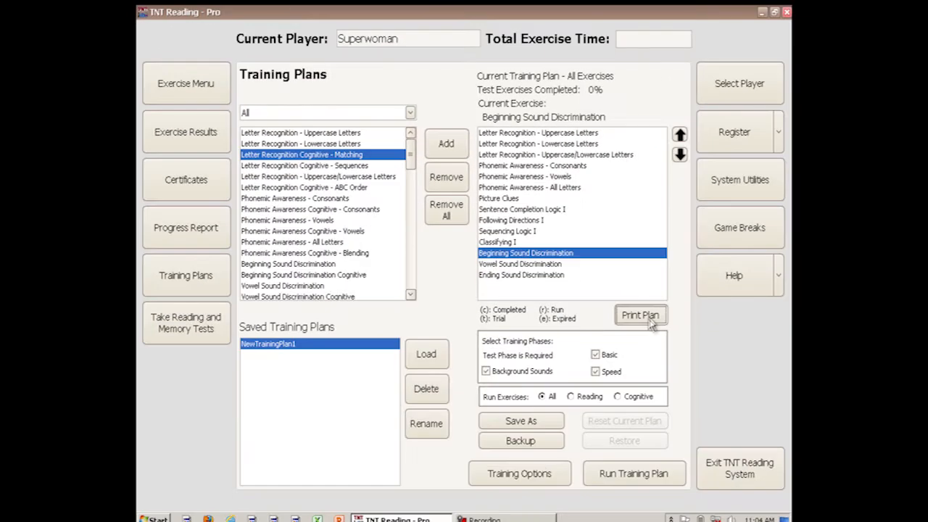
Step: Preview the printable training plan, scroll through its exercise list, and close the preview
click(670, 351)
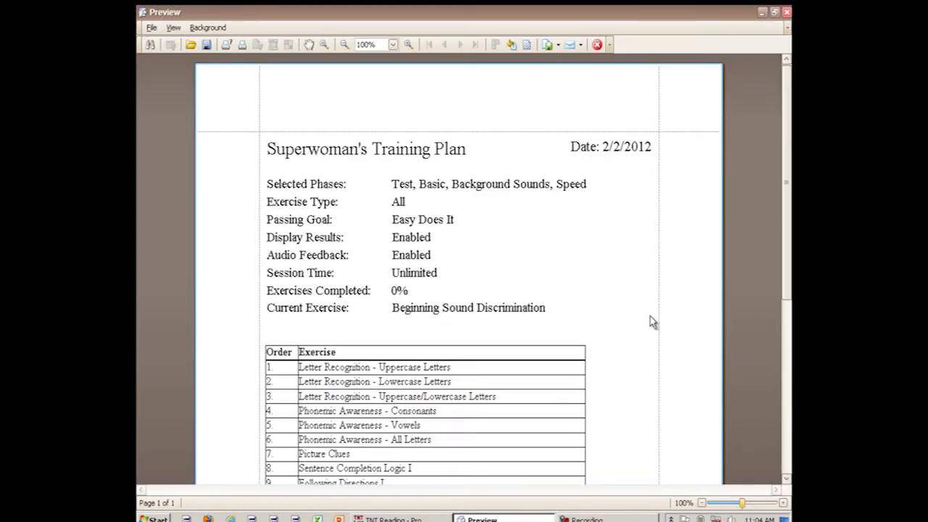
scroll(650, 318, down, 5)
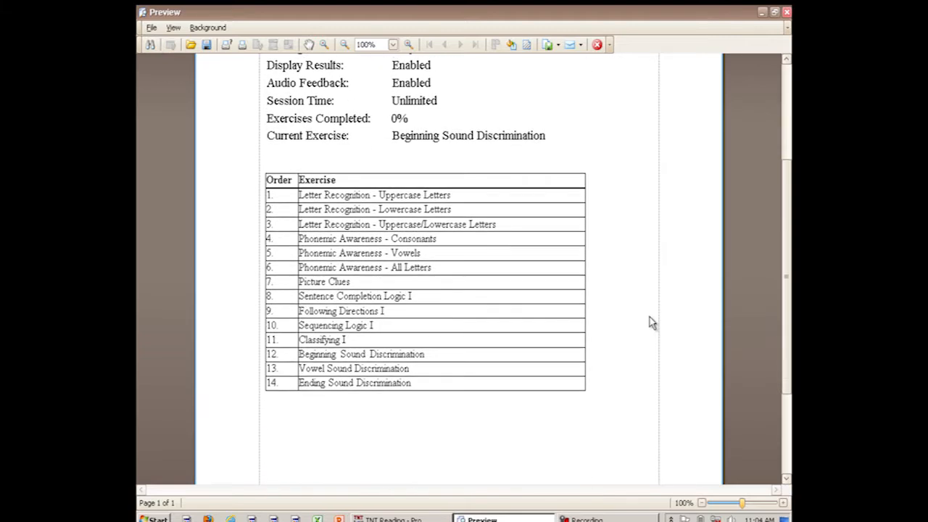
scroll(650, 321, up, 4)
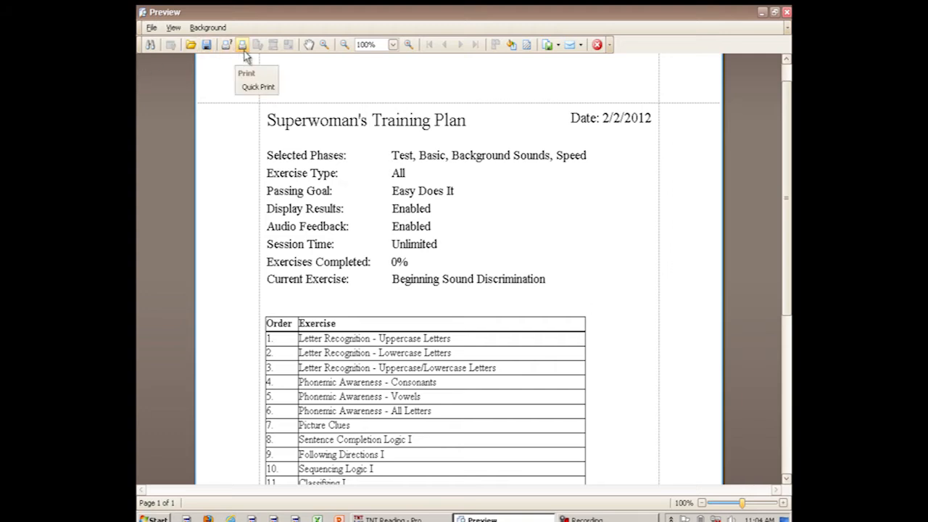
click(786, 14)
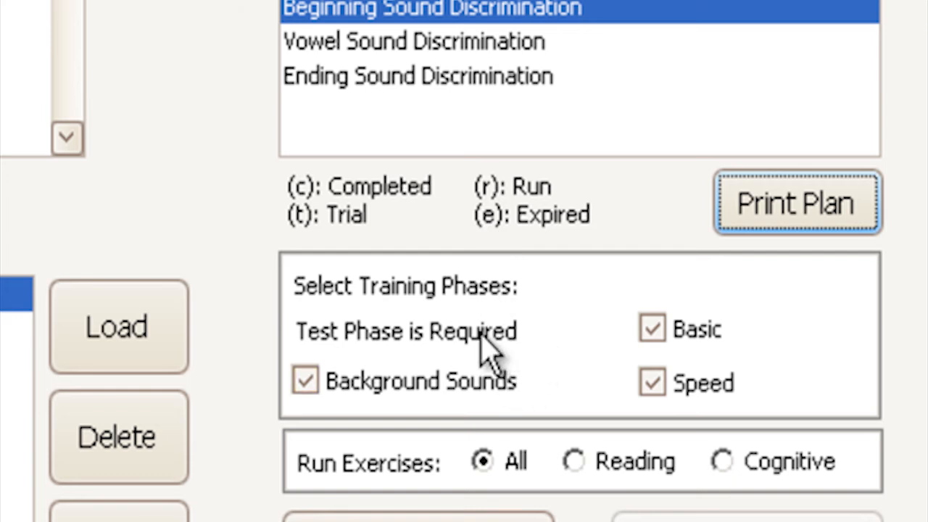
Step: Clear the Basic, Background Sounds and Speed training phases and acknowledge the test-only notice
click(650, 332)
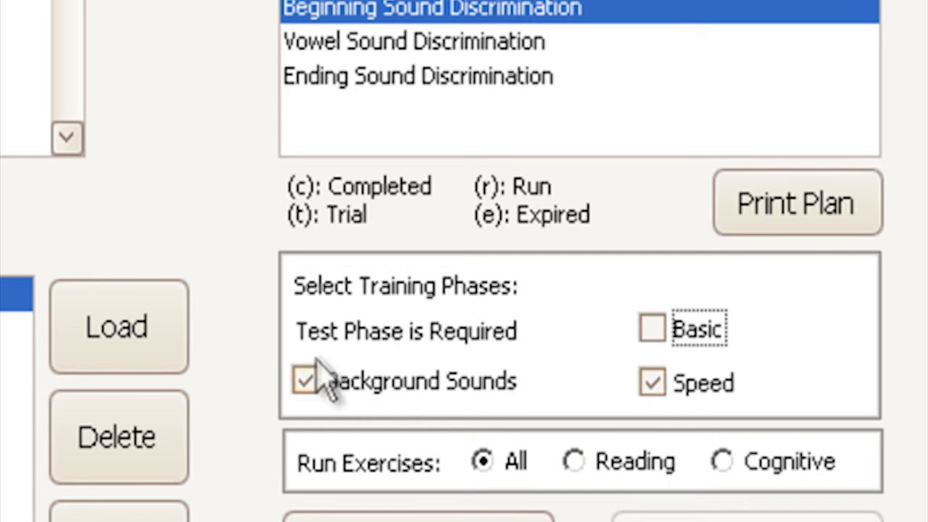
click(305, 379)
click(650, 384)
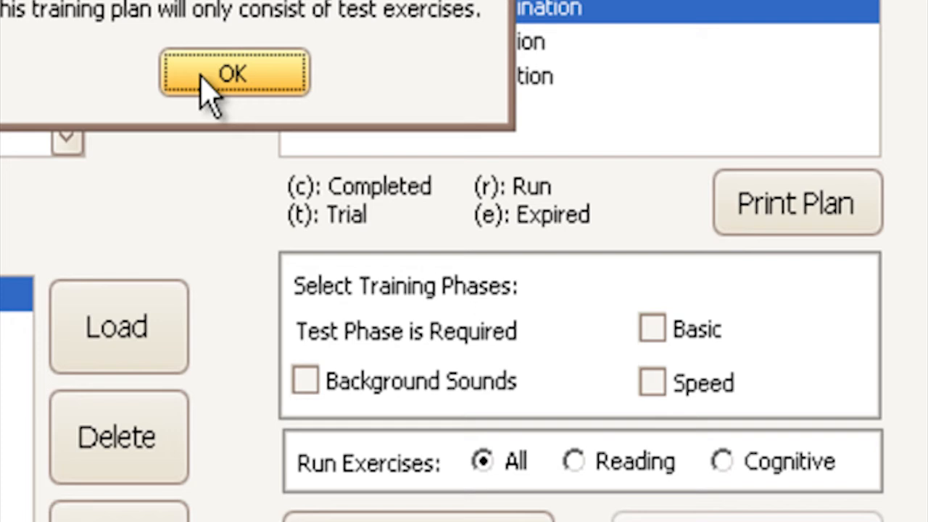
click(203, 78)
Step: Re-enable the Speed, Background Sounds and Basic training phases
click(652, 384)
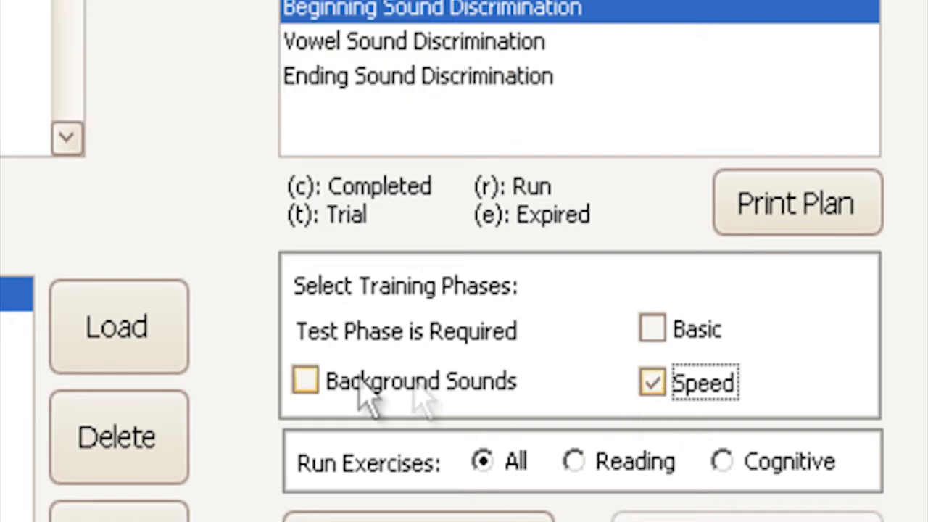
click(306, 379)
click(653, 330)
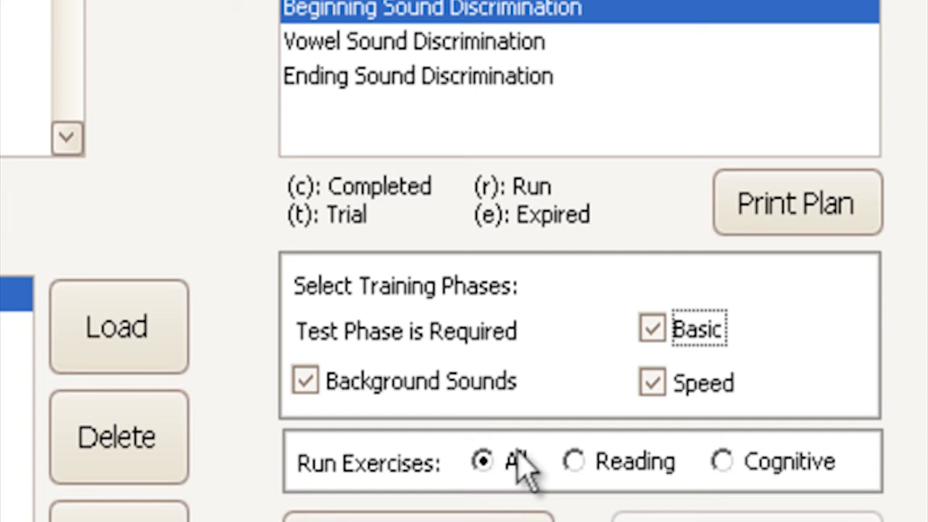
Step: Switch the Run Exercises option to Reading, then Cognitive, then back to All
click(597, 461)
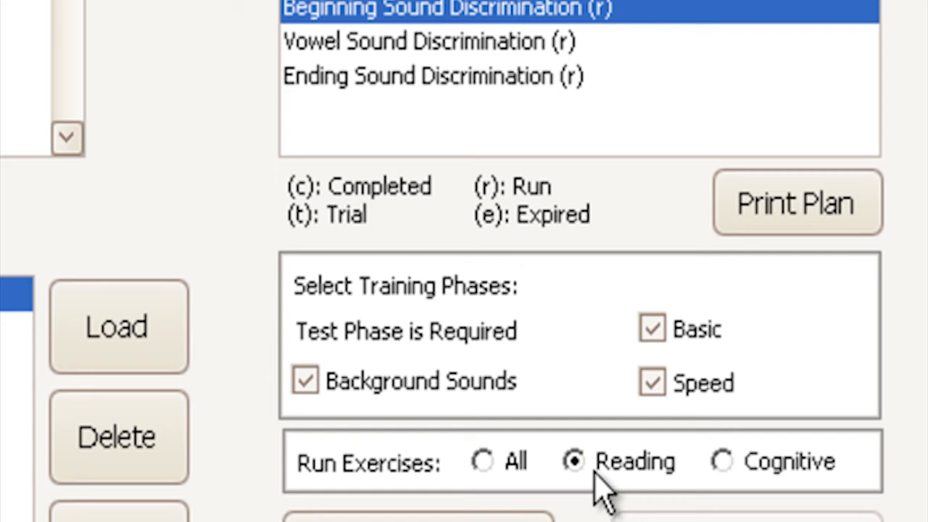
click(722, 461)
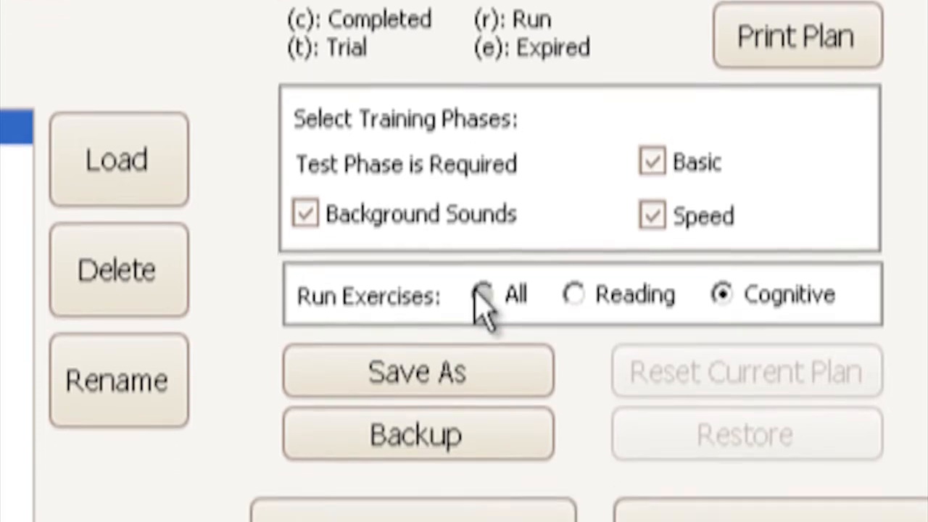
click(484, 335)
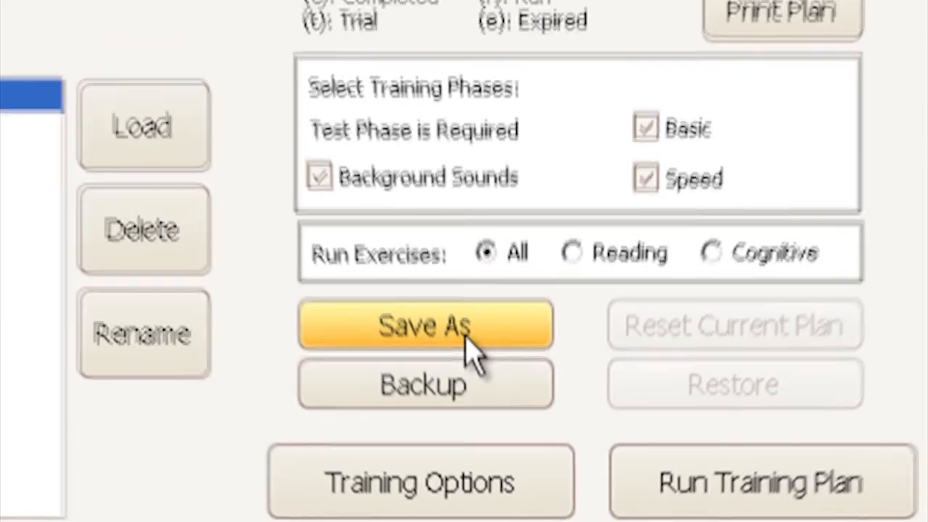
Step: Save the current training plan under the name MyPlan1
click(462, 313)
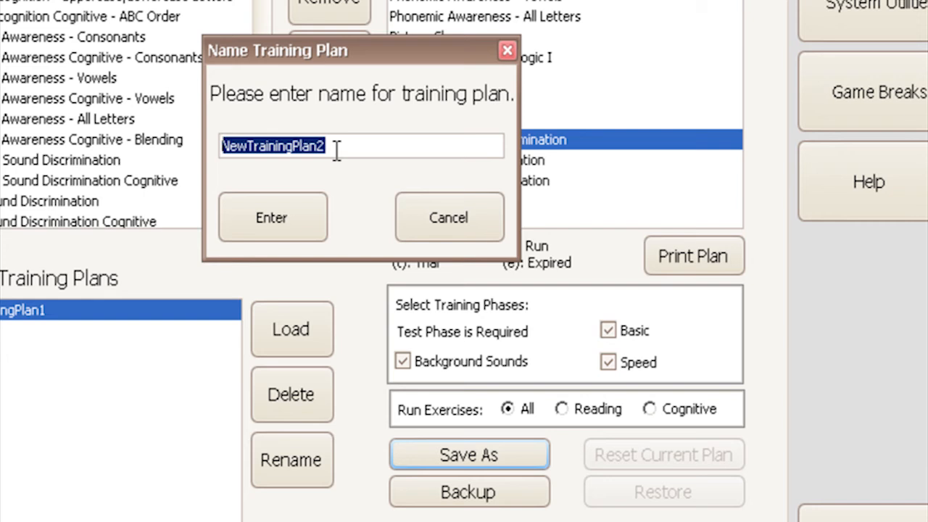
text(MyPan)
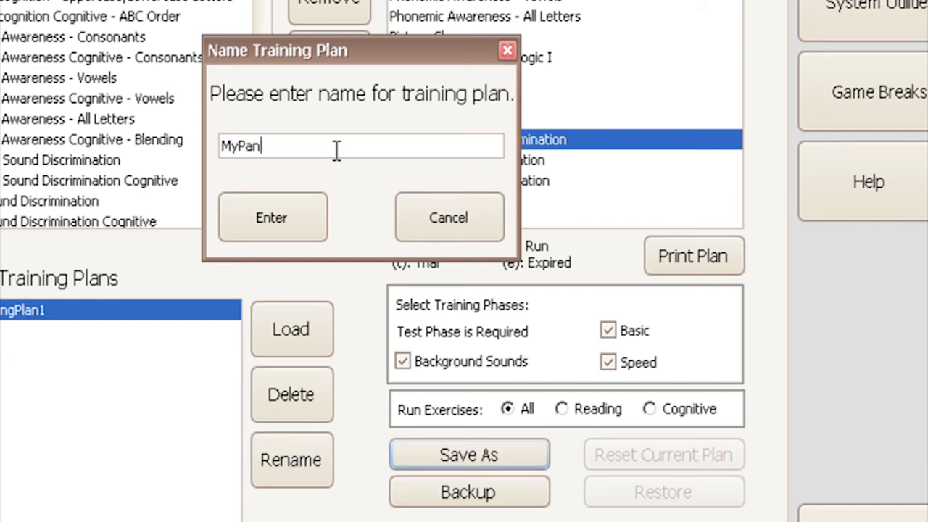
key(BackSpace)
key(BackSpace)
key(BackSpace)
key(BackSpace)
text(yPlan1)
click(298, 218)
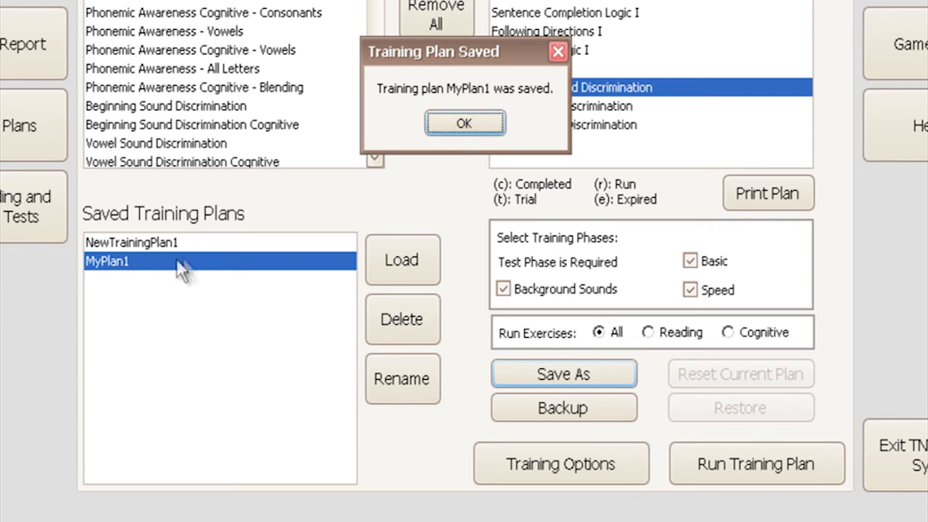
click(466, 122)
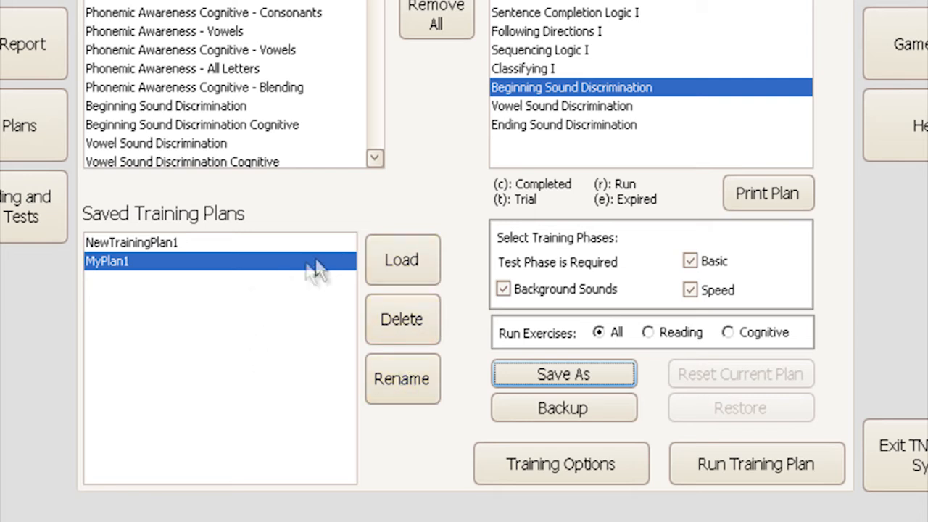
Step: Load the saved plan MyPlan1, confirming that the current plan is replaced
click(417, 268)
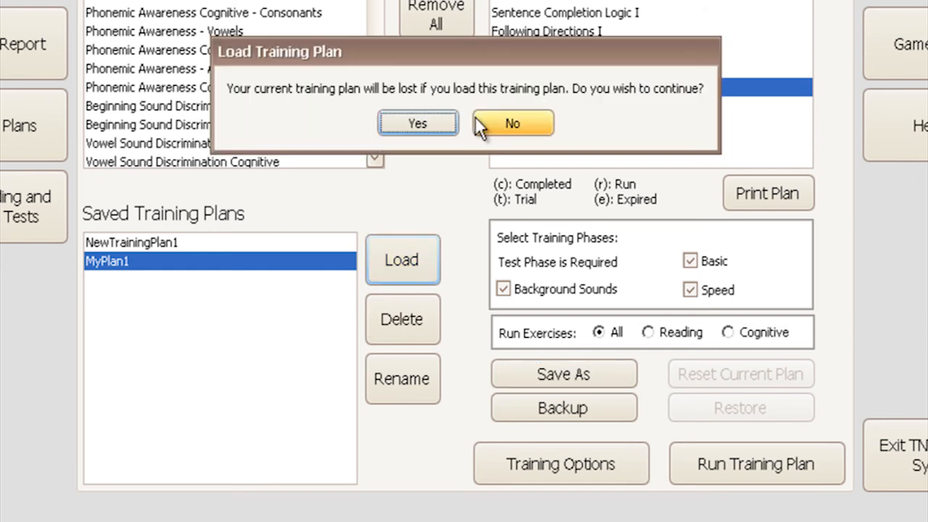
click(415, 126)
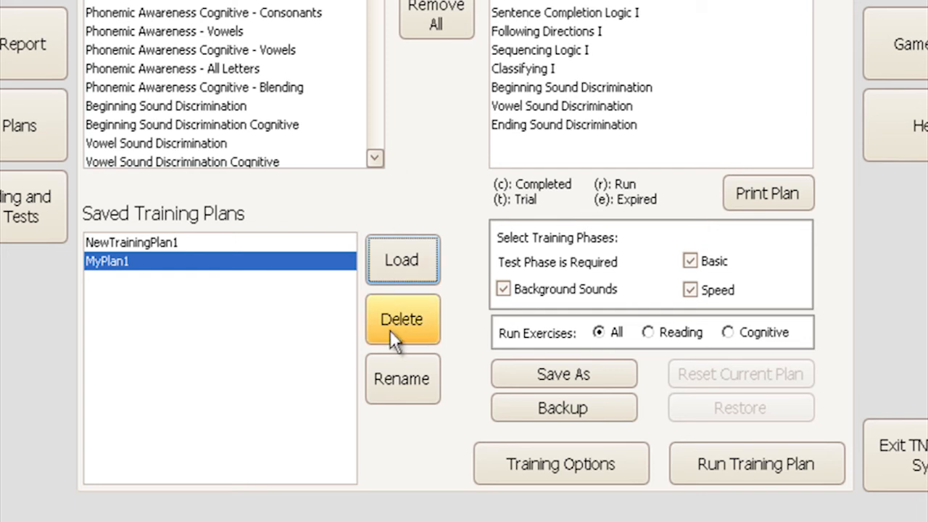
Step: Delete the saved training plan NewTrainingPlan1
click(224, 242)
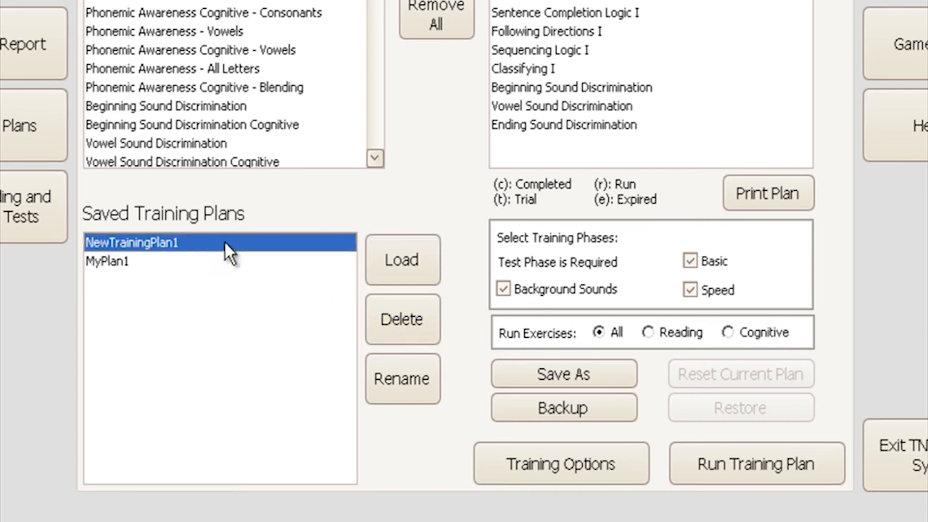
click(393, 315)
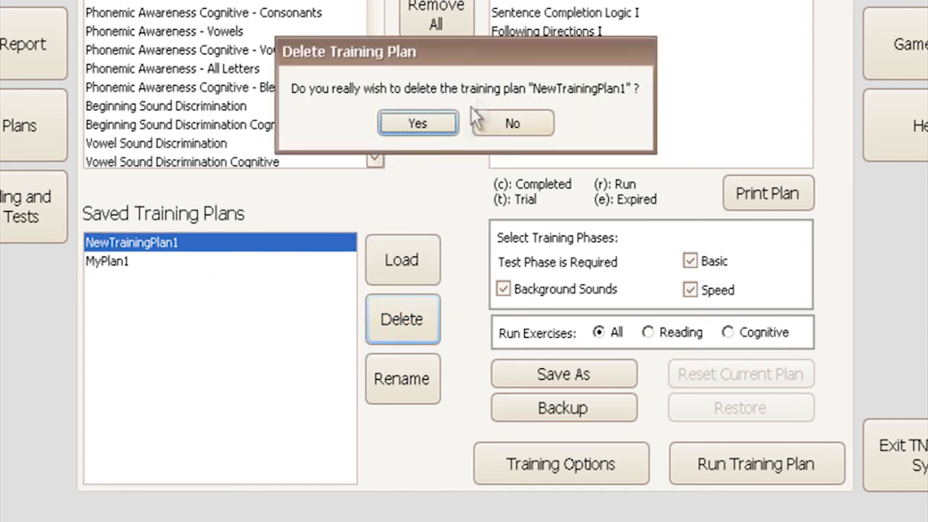
click(443, 138)
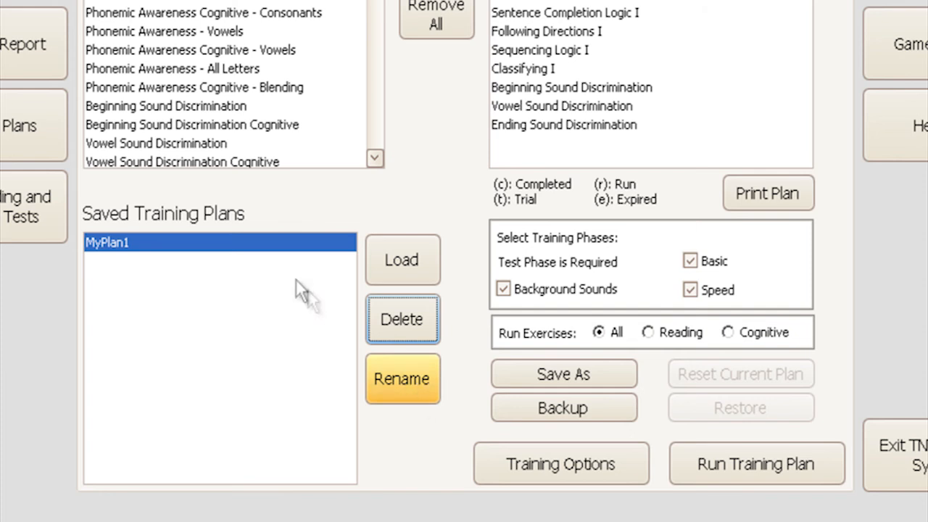
Step: Rename the saved training plan MyPlan1 to NewPlan
click(150, 246)
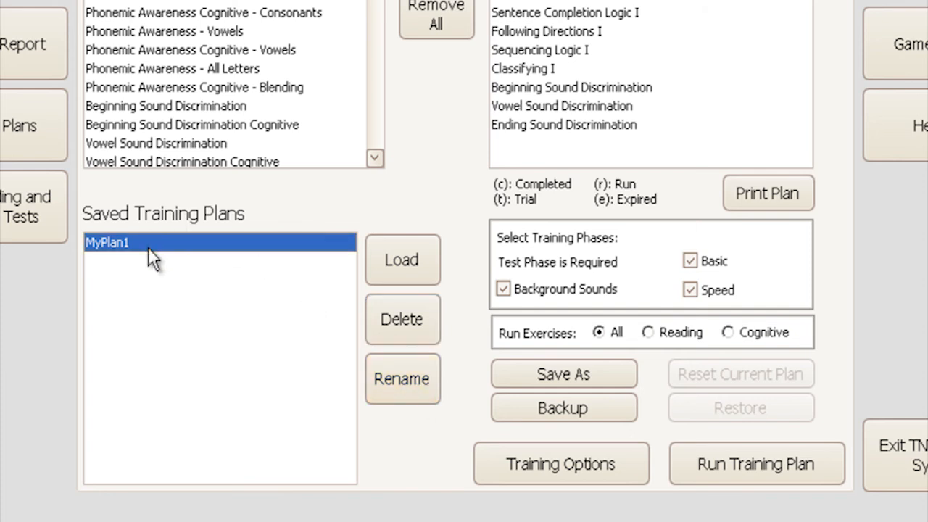
click(398, 389)
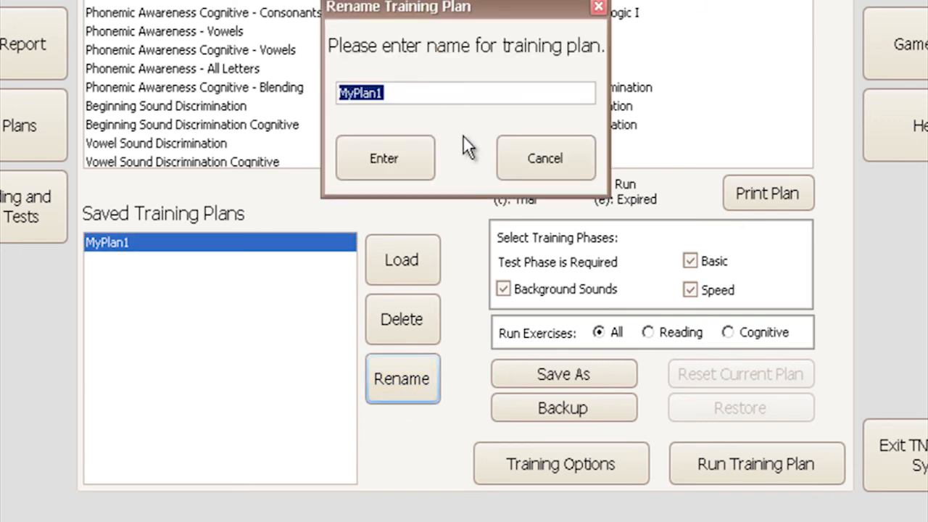
text(NewPlan)
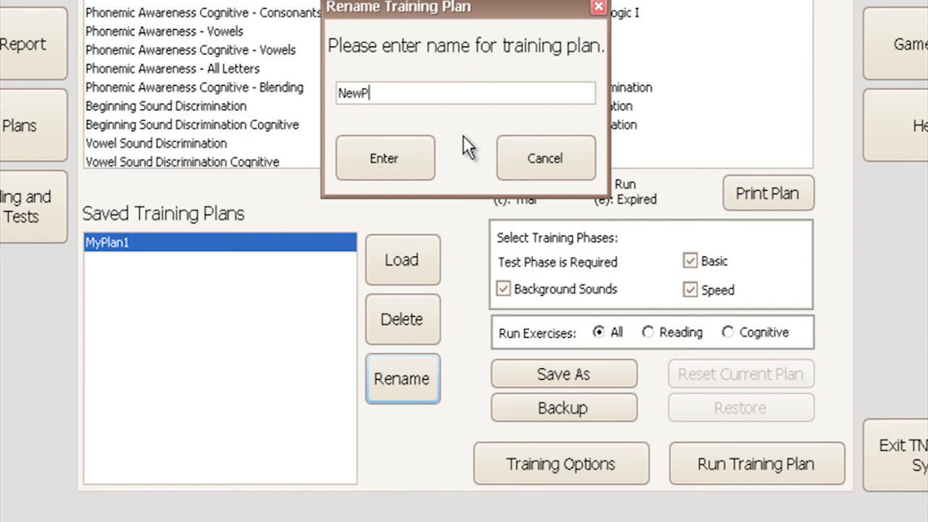
click(410, 156)
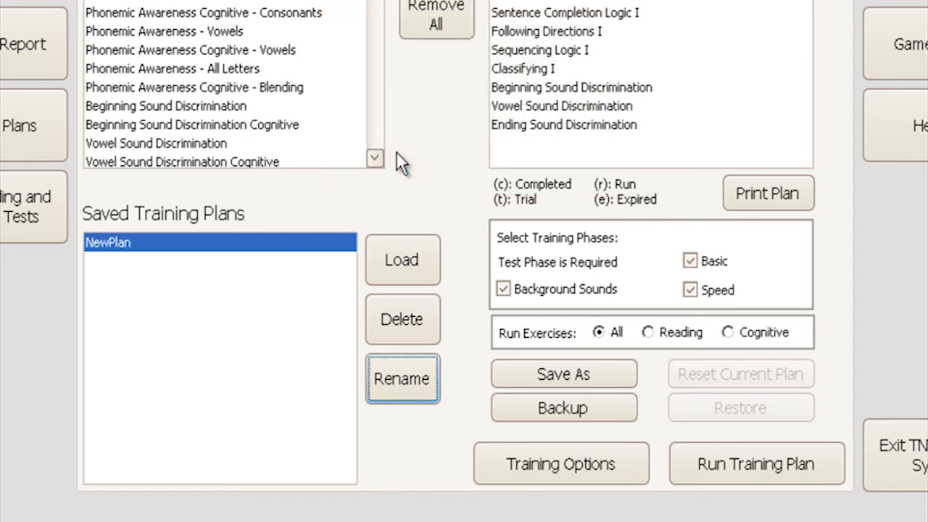
Step: Back up the current training plan and acknowledge the backup notice
click(593, 411)
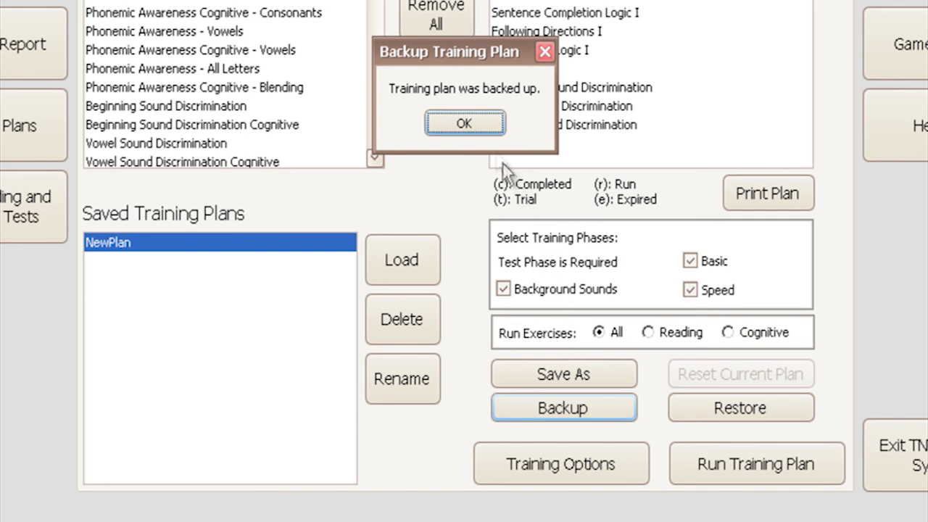
click(485, 126)
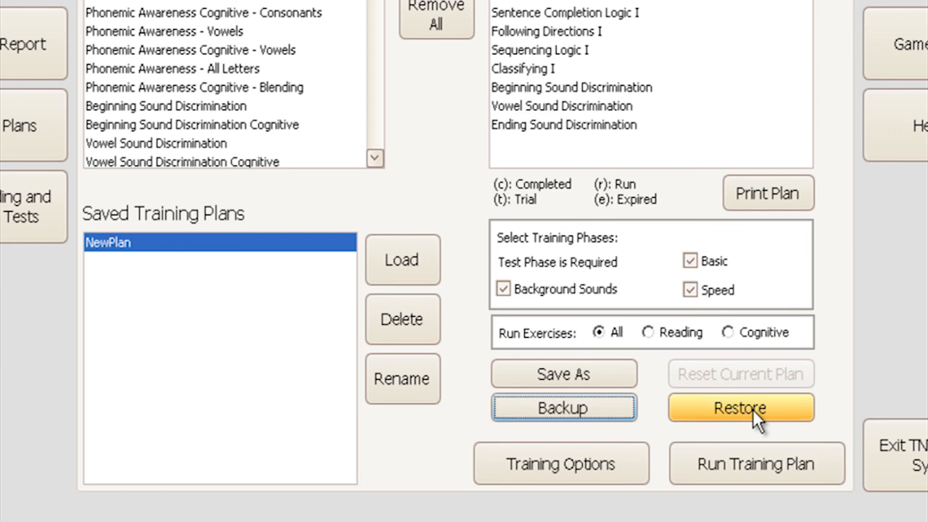
Step: Restore the backup training plan, confirming the restore and acknowledging the notice
click(772, 409)
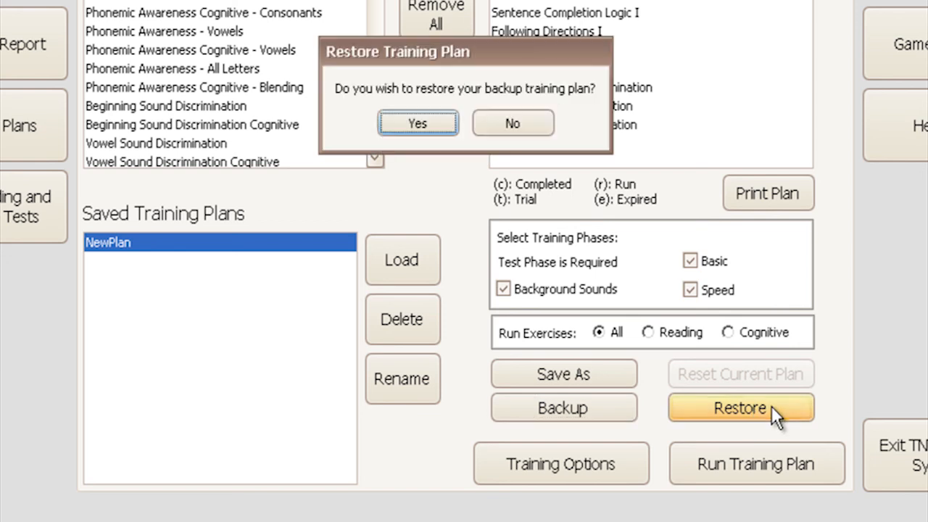
click(442, 122)
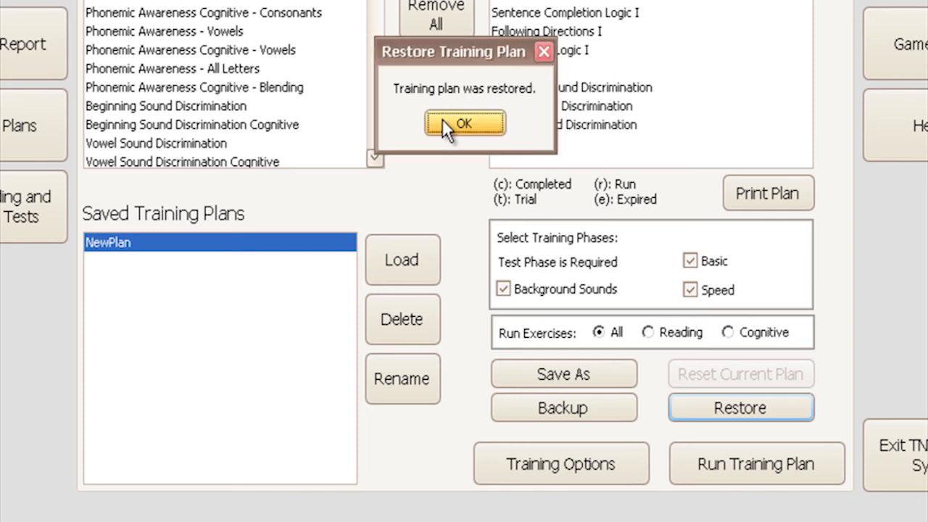
click(456, 124)
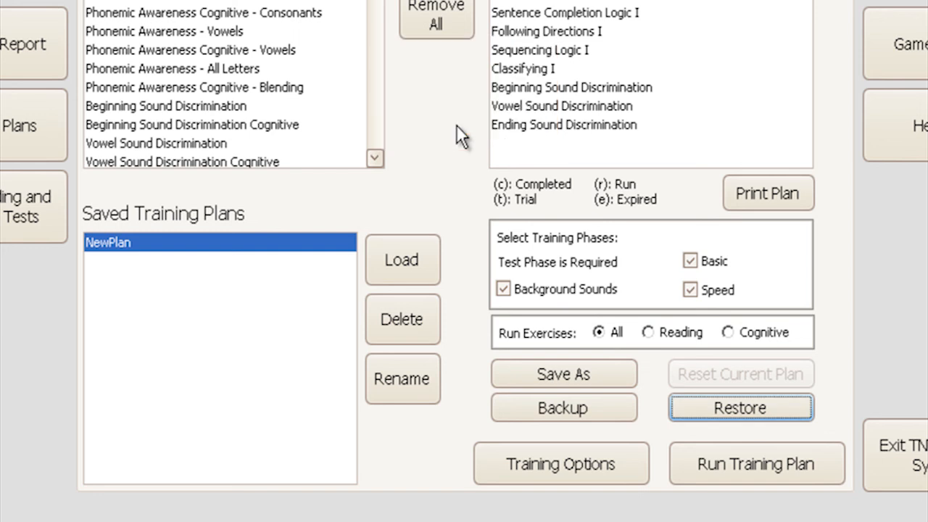